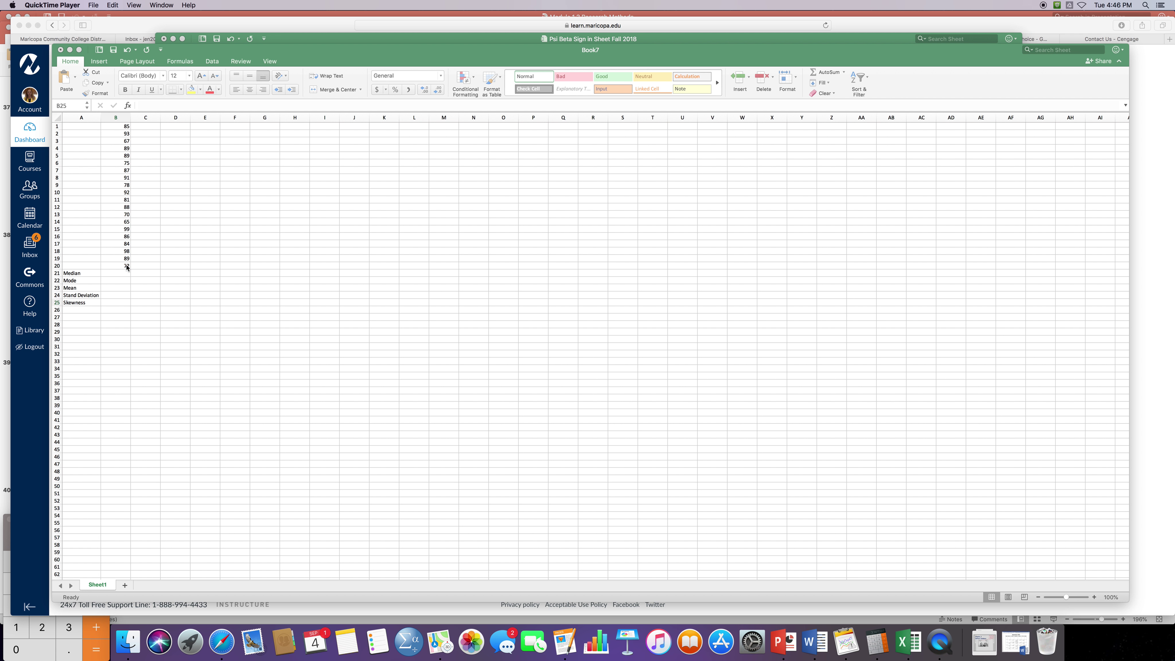
# Step: Bring the quiz-score workbook forward and select cell B21 beside the Median label
pyautogui.click(122, 276)
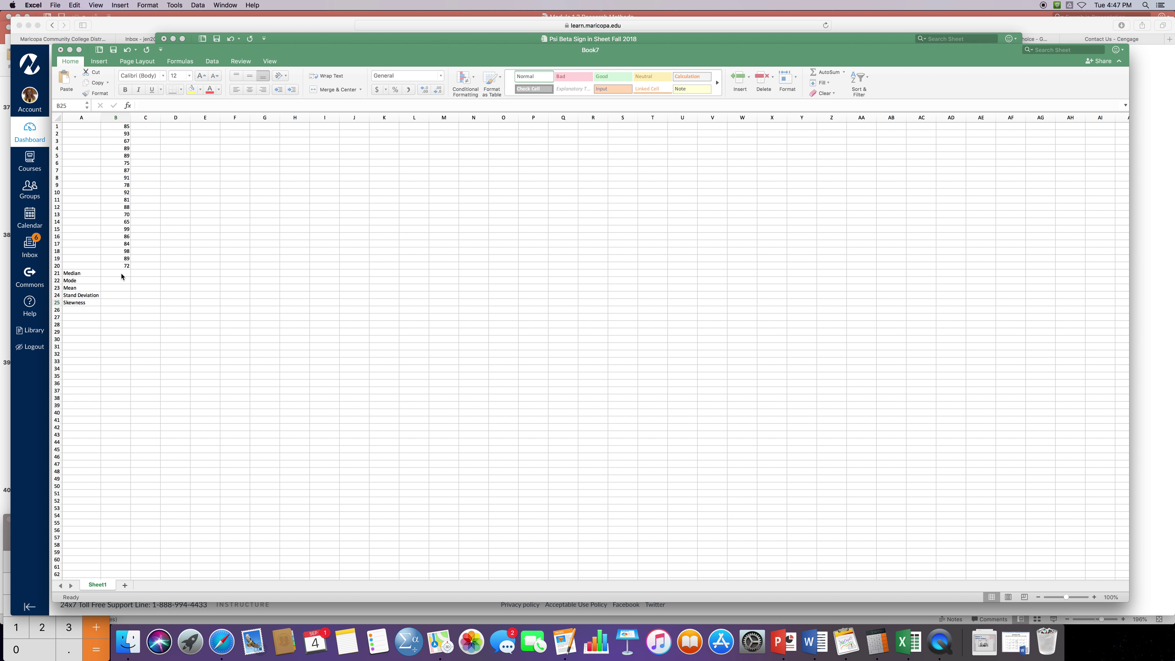
pyautogui.click(121, 274)
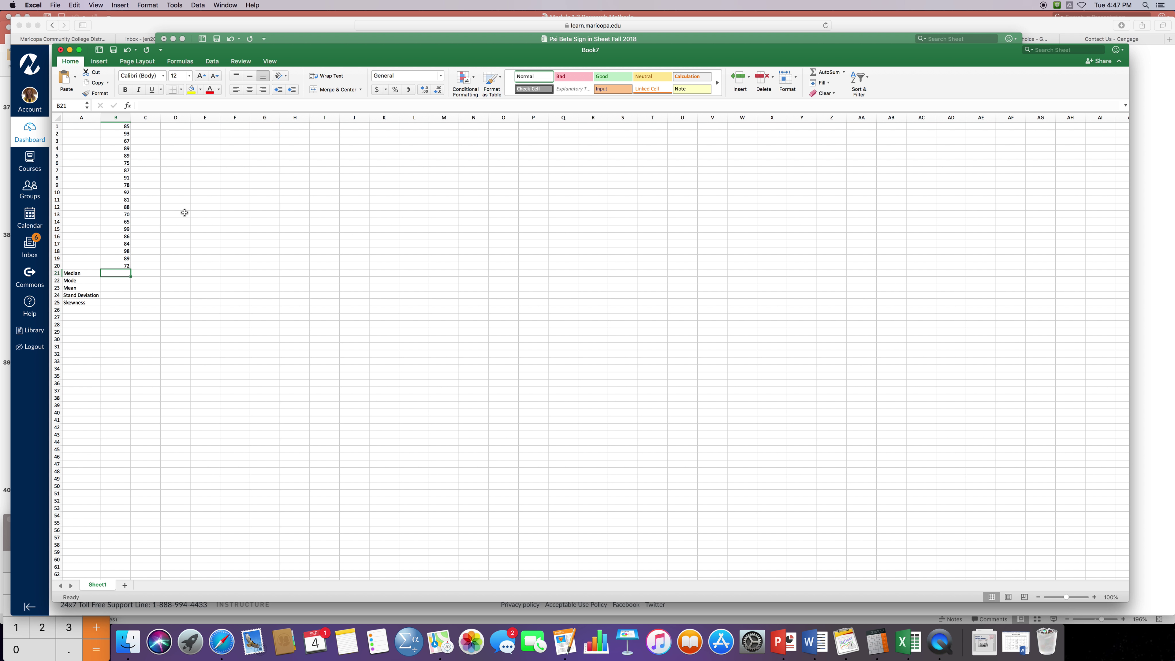
# Step: Enter =MEDIAN(B1:B20) in B21 from the Statistical functions, returning 86.5
pyautogui.click(179, 62)
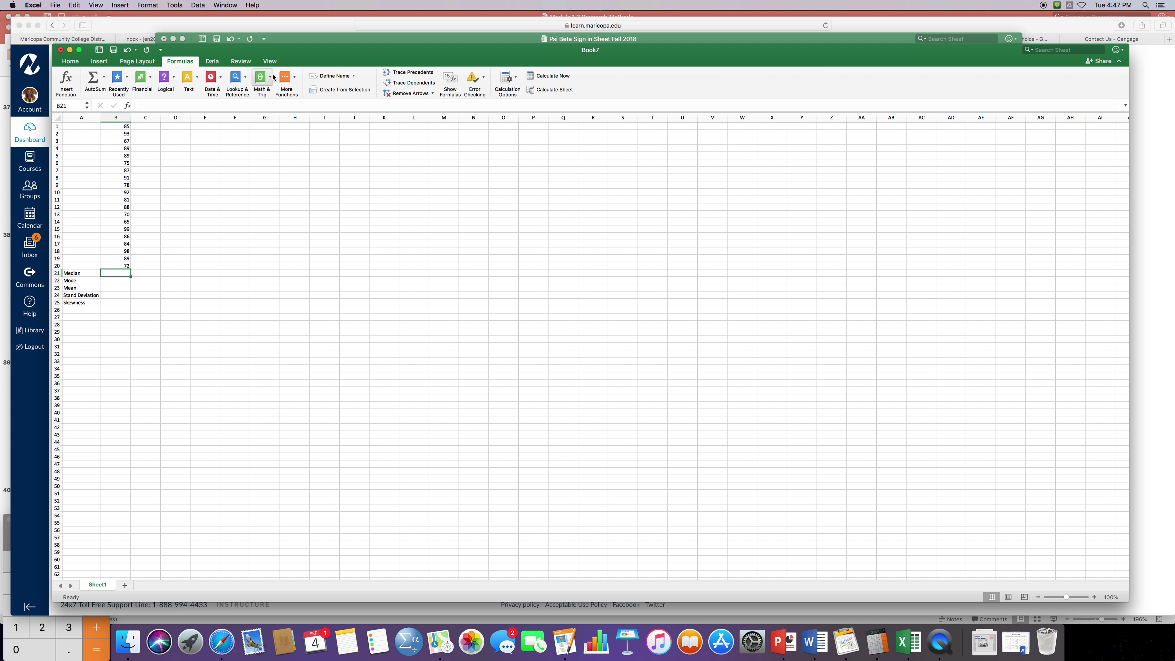
pyautogui.click(294, 79)
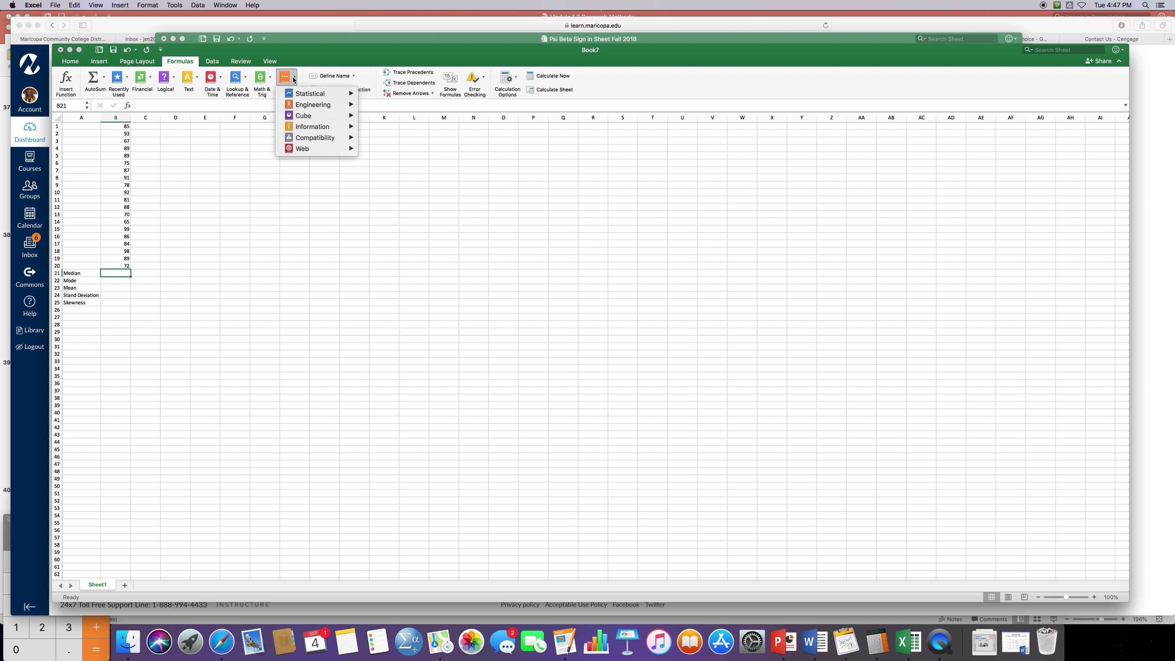
pyautogui.moveTo(303, 95)
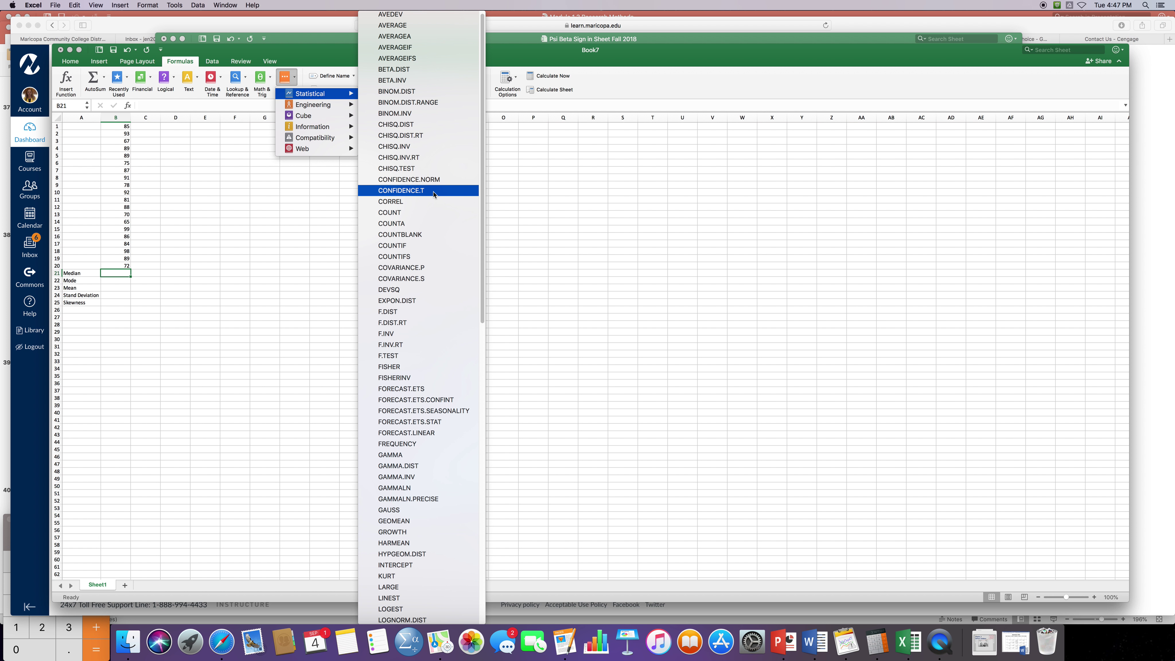
pyautogui.scroll(-5, 434, 194)
pyautogui.click(397, 225)
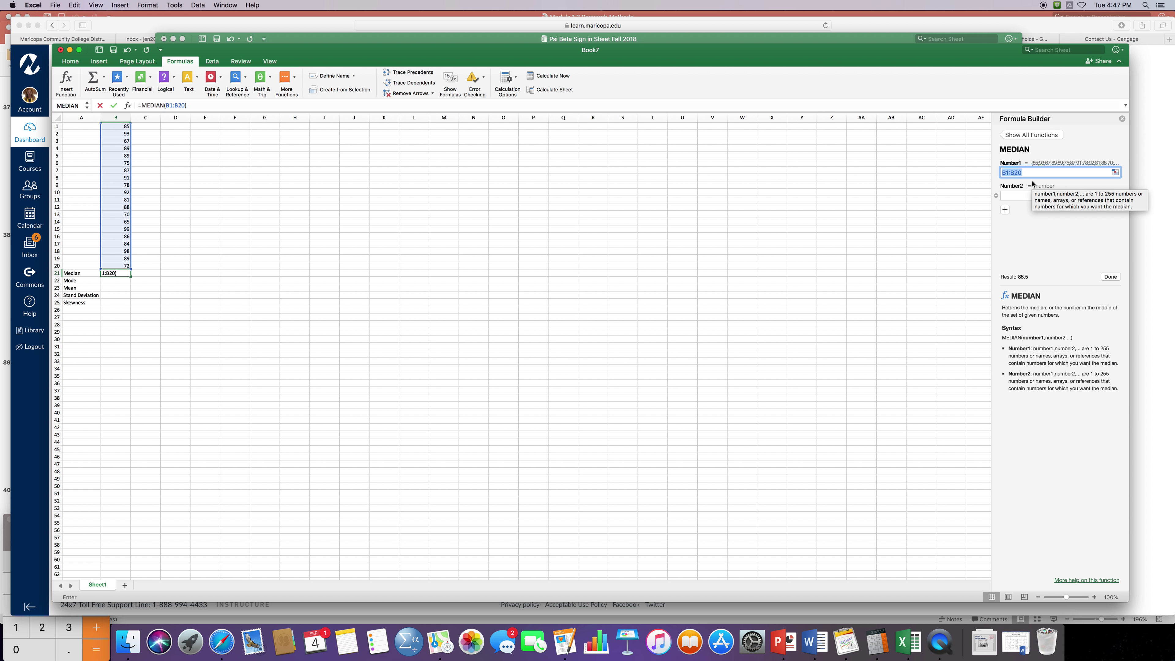
pyautogui.press('Return')
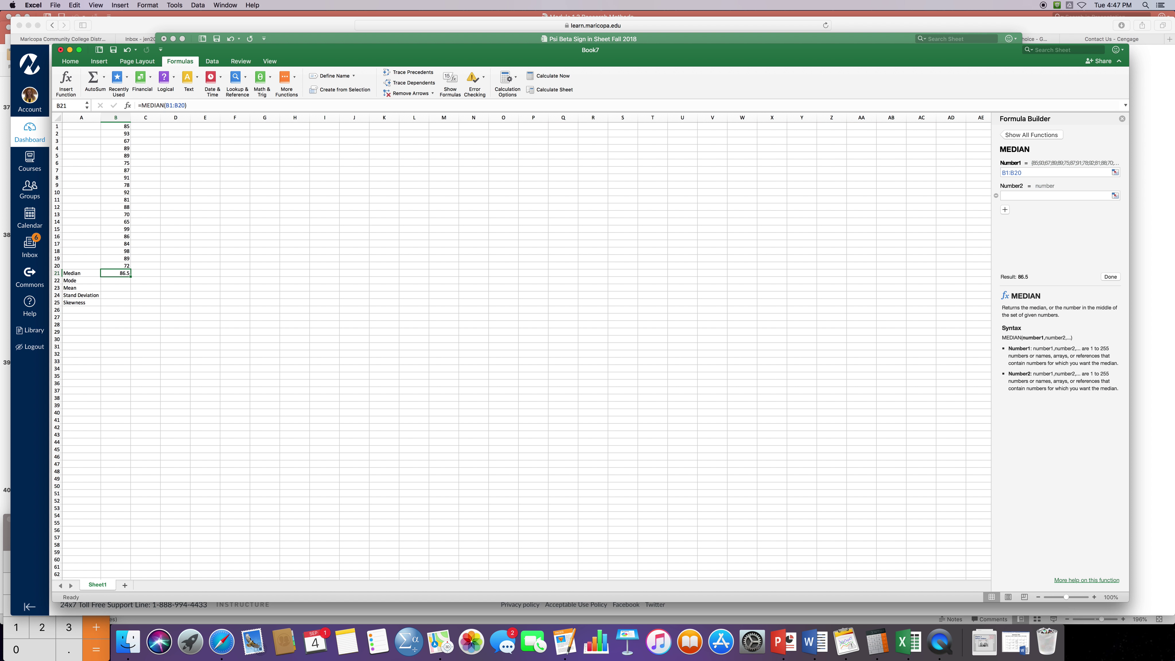
pyautogui.click(1122, 119)
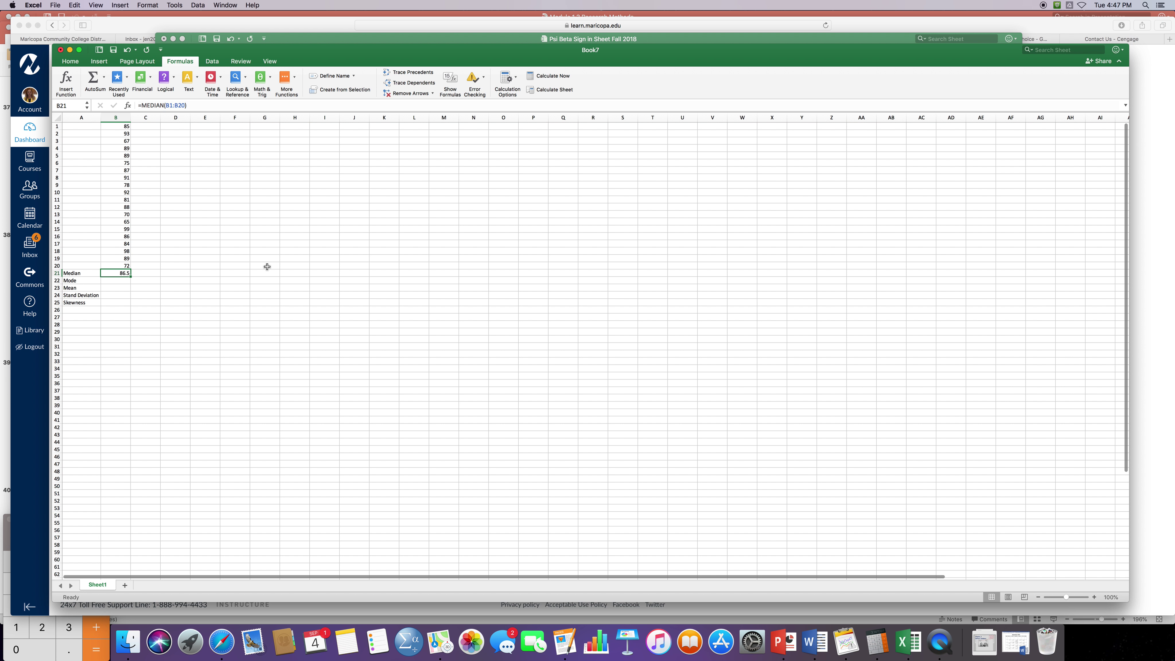
# Step: Enter =MODE.SNGL(B1:B20) in B22 beside the Mode label, returning 89
pyautogui.click(112, 280)
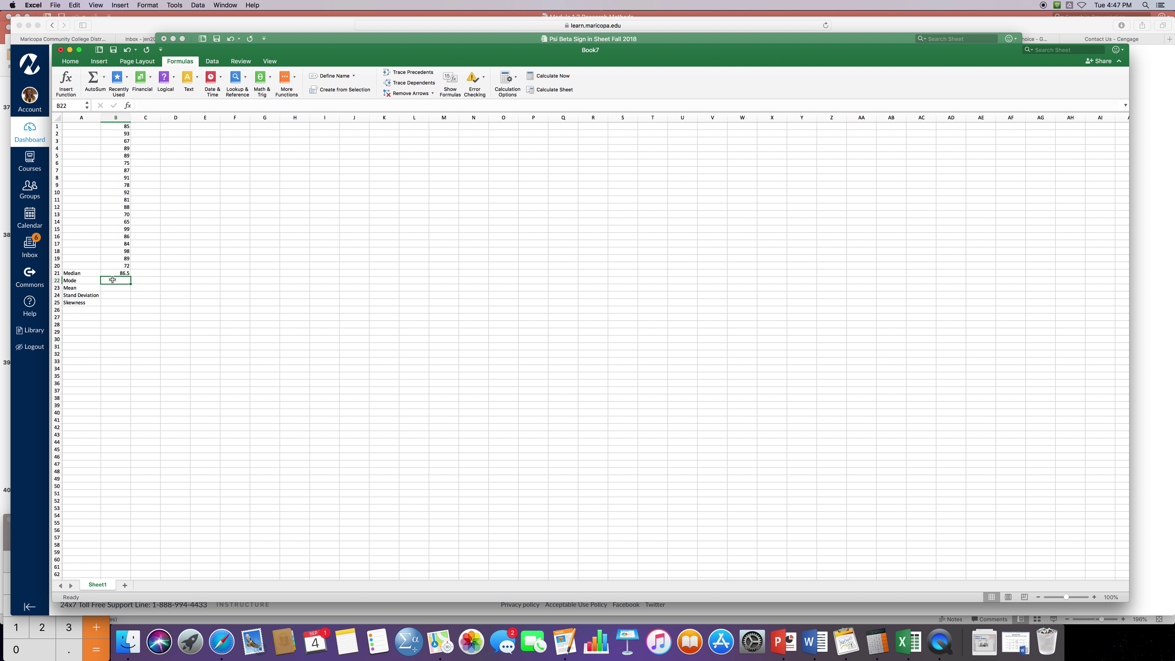
pyautogui.click(293, 81)
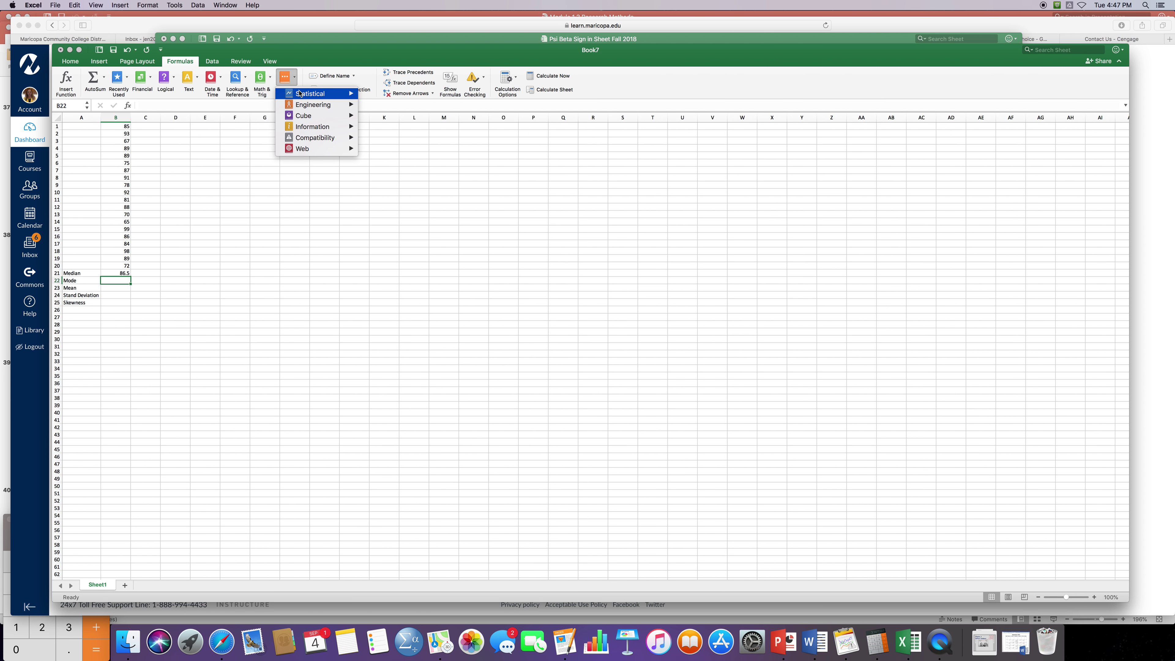
pyautogui.moveTo(300, 94)
pyautogui.scroll(-10, 404, 215)
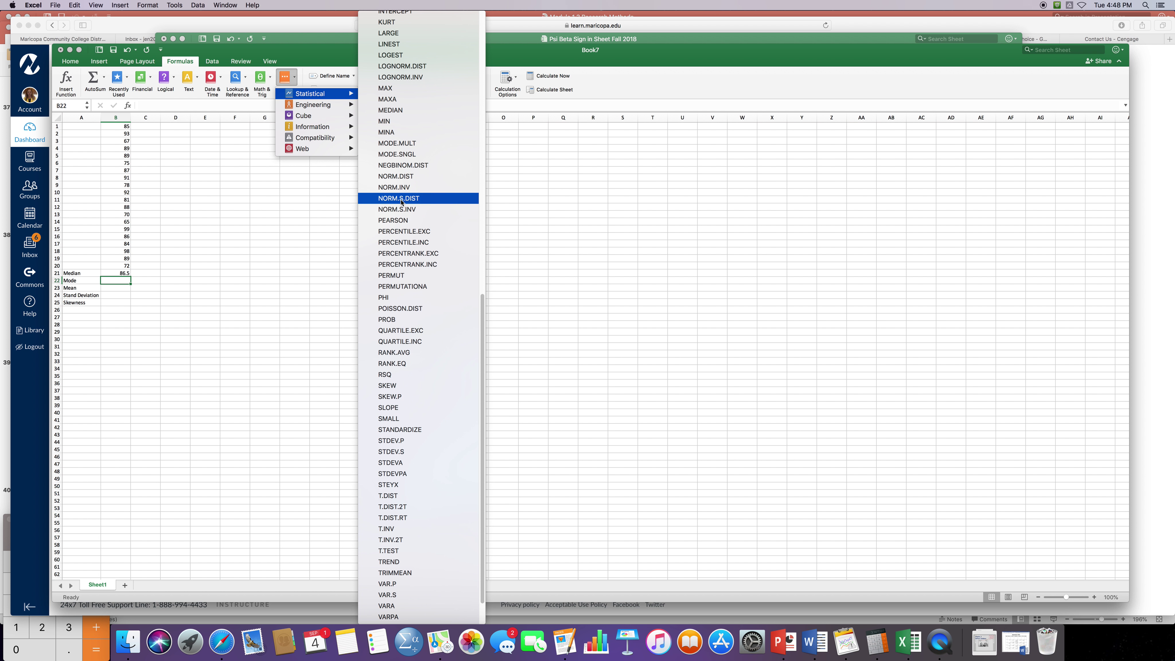
pyautogui.click(395, 154)
pyautogui.write('B1:B20')
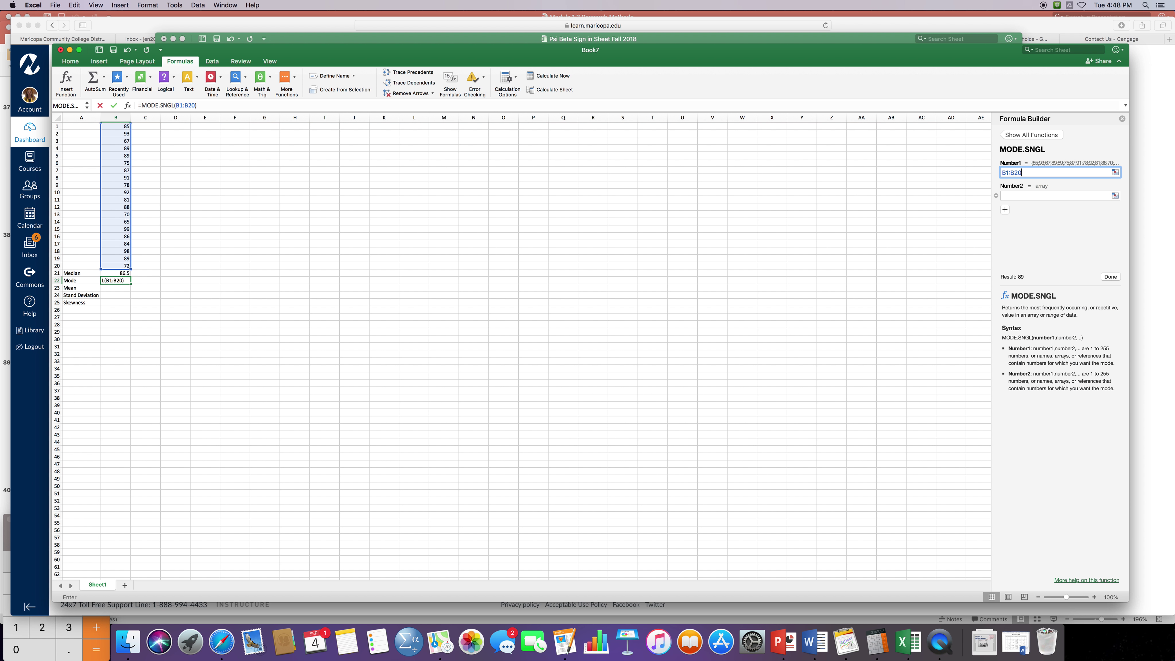
pyautogui.press('Return')
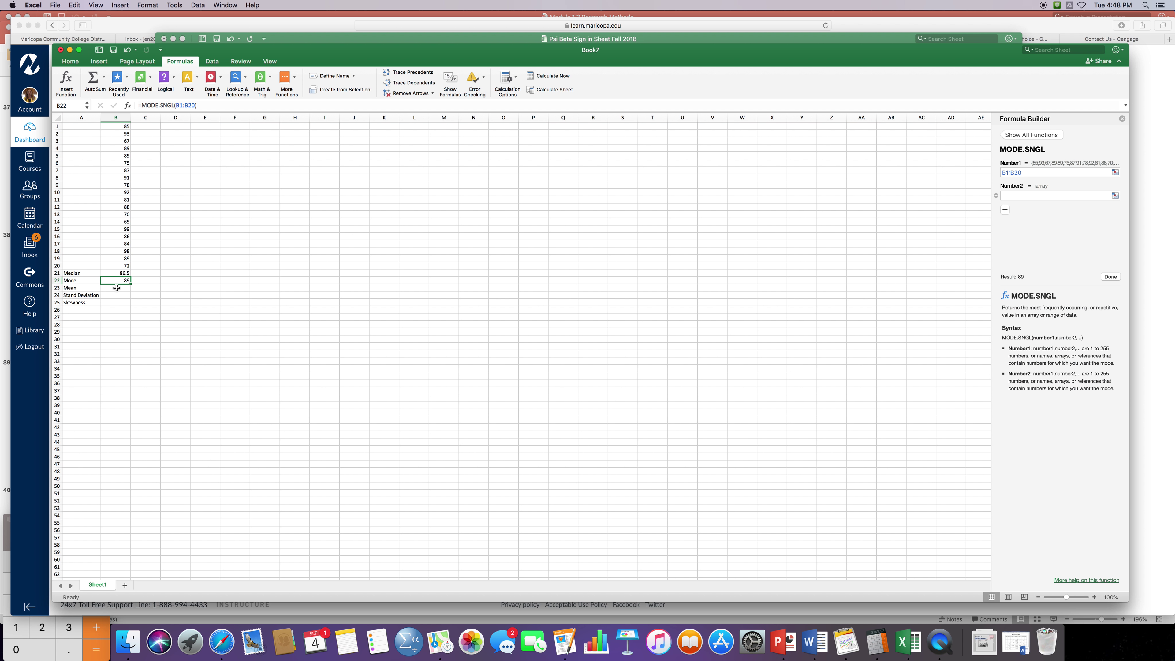
pyautogui.click(1122, 119)
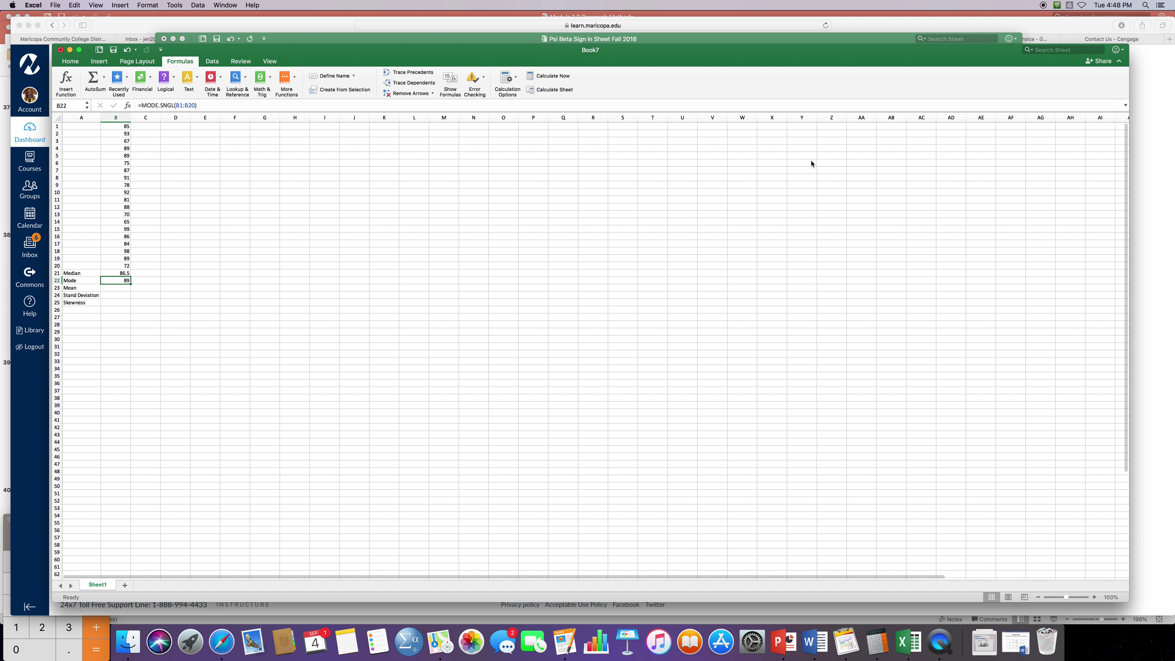
pyautogui.click(109, 288)
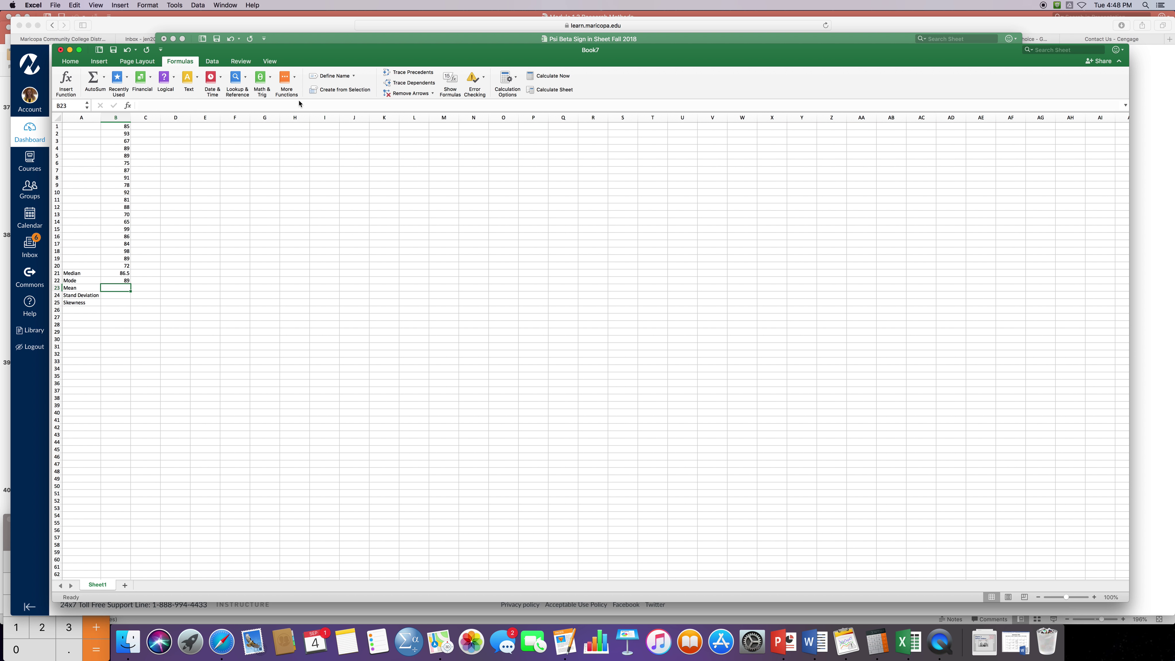
# Step: Enter =AVERAGE(B1:B20) in B23, correcting the range to end at row 20, giving 83.9
pyautogui.click(295, 85)
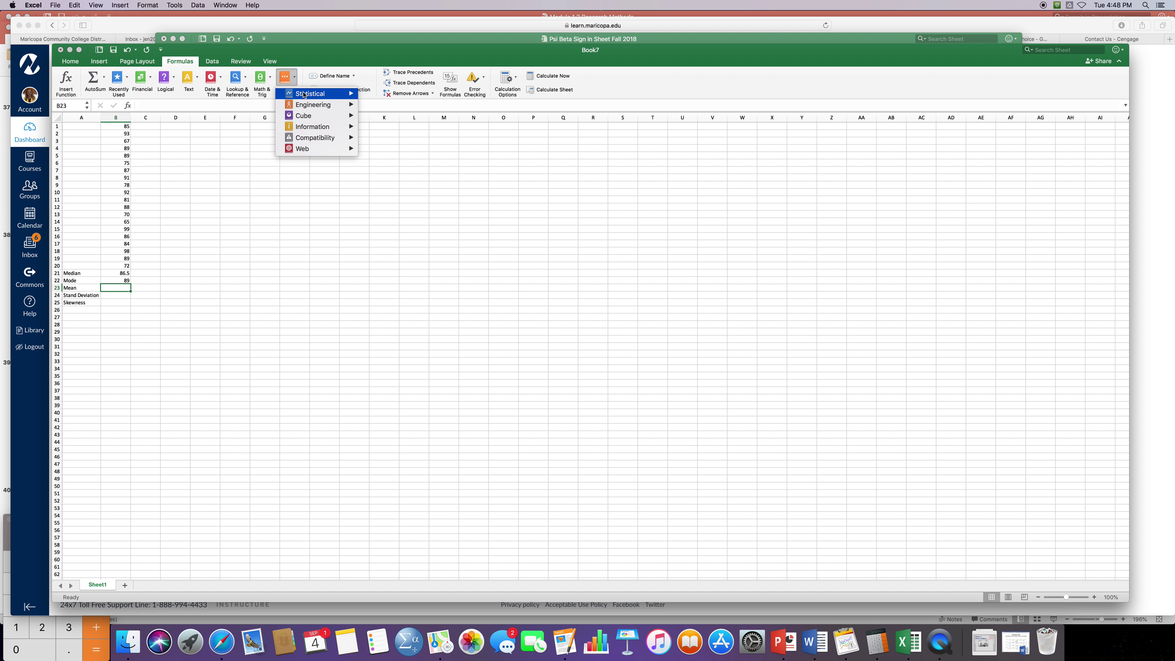
pyautogui.moveTo(304, 95)
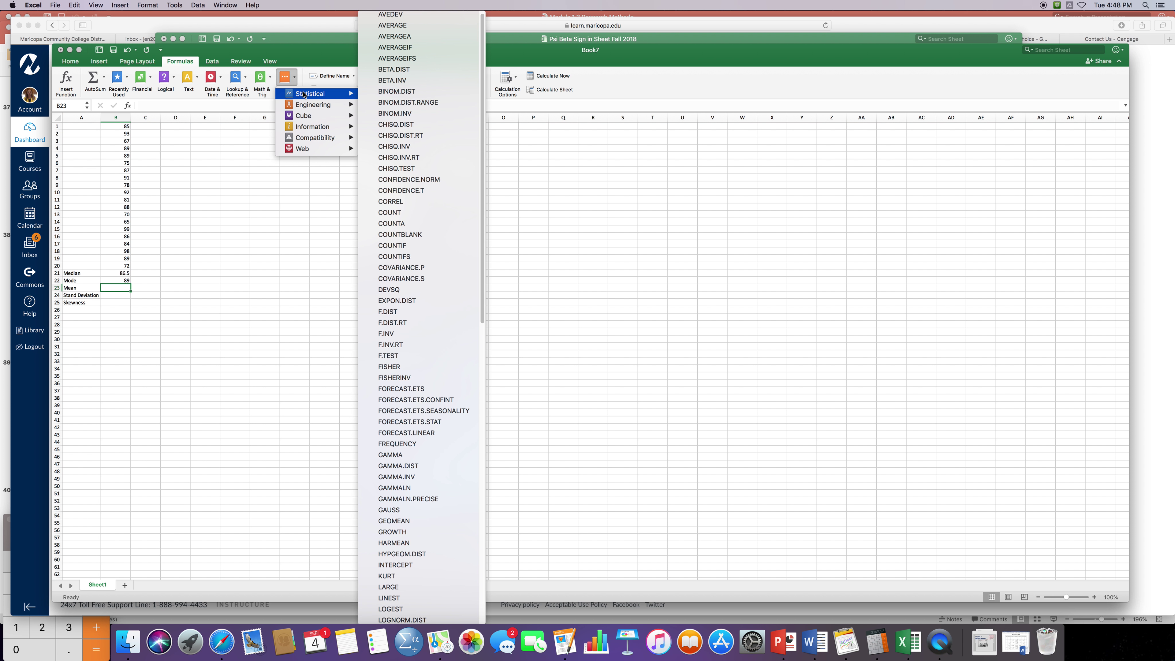
pyautogui.click(416, 28)
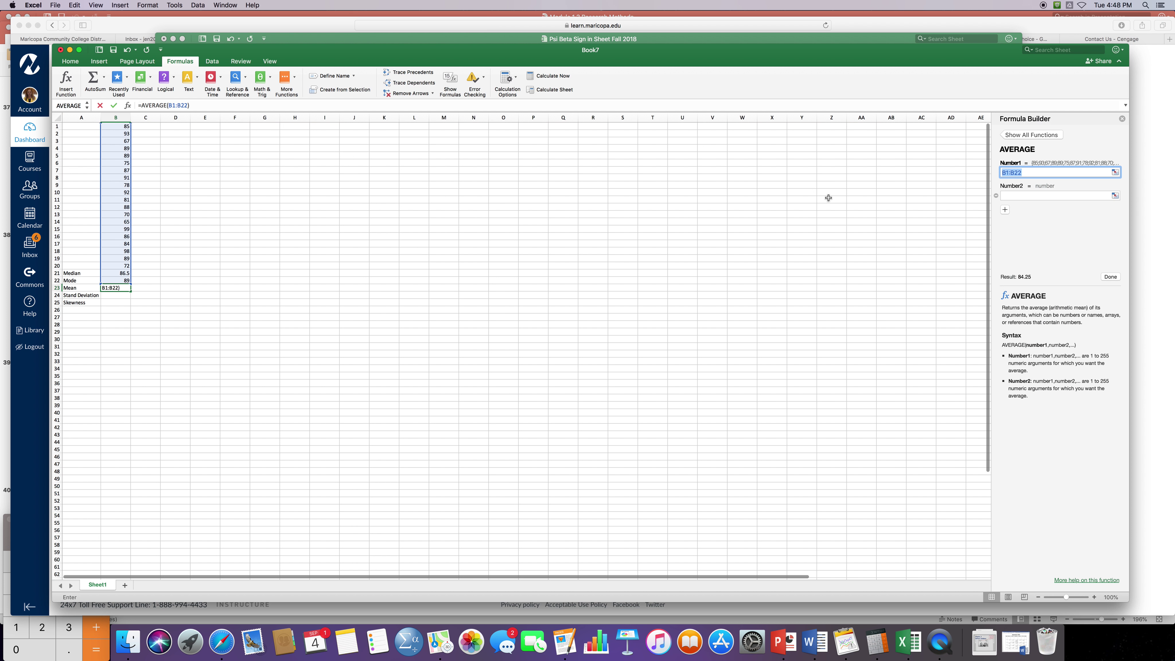
pyautogui.click(1028, 174)
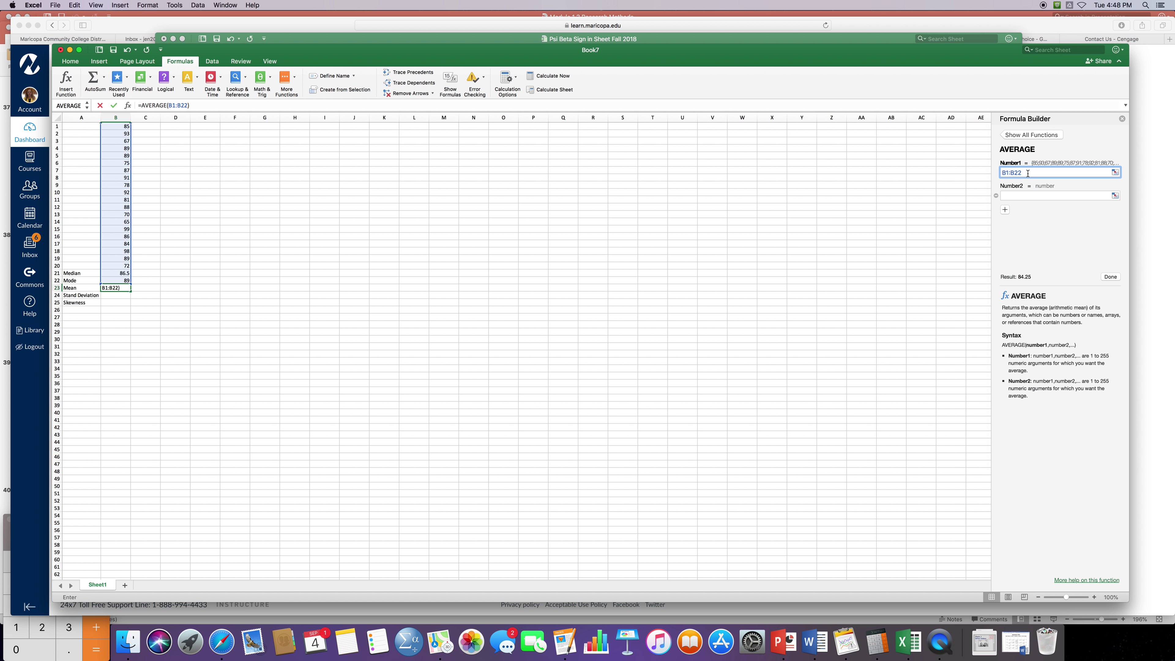
pyautogui.press('BackSpace')
pyautogui.write('0')
pyautogui.press('Return')
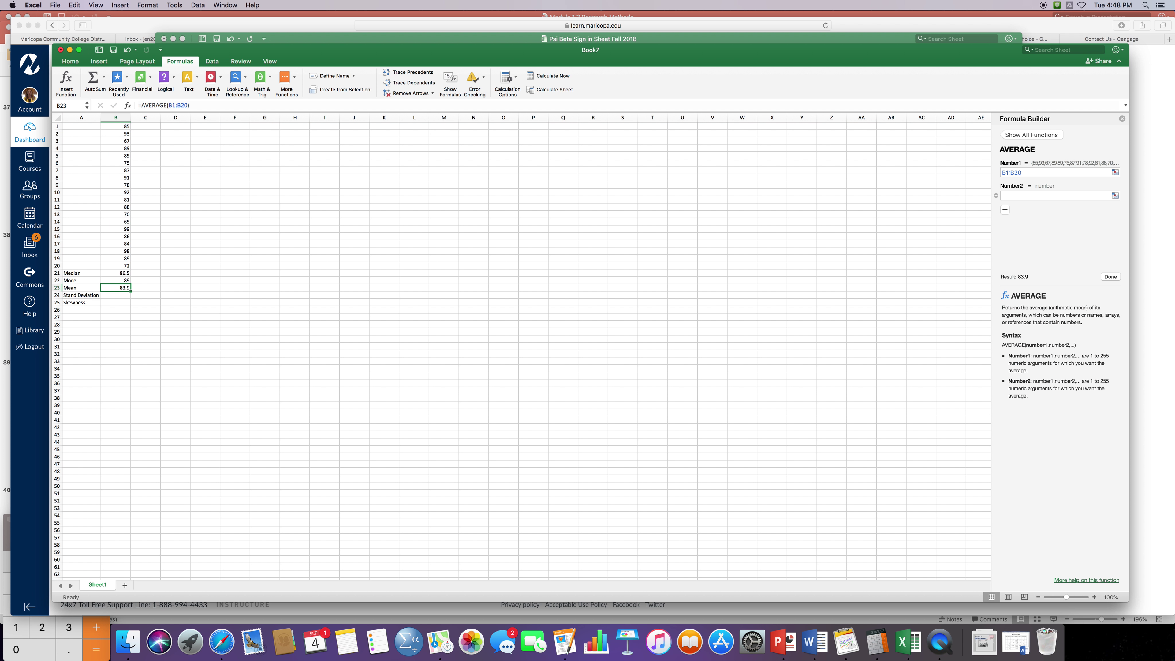
pyautogui.click(1122, 119)
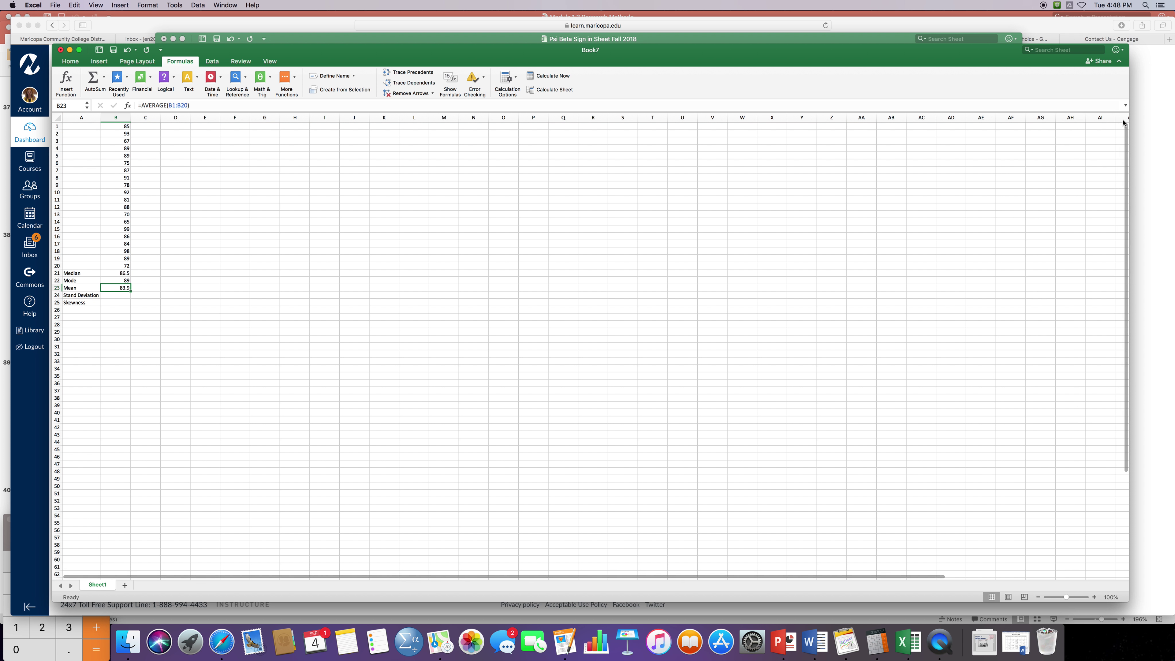
pyautogui.click(127, 295)
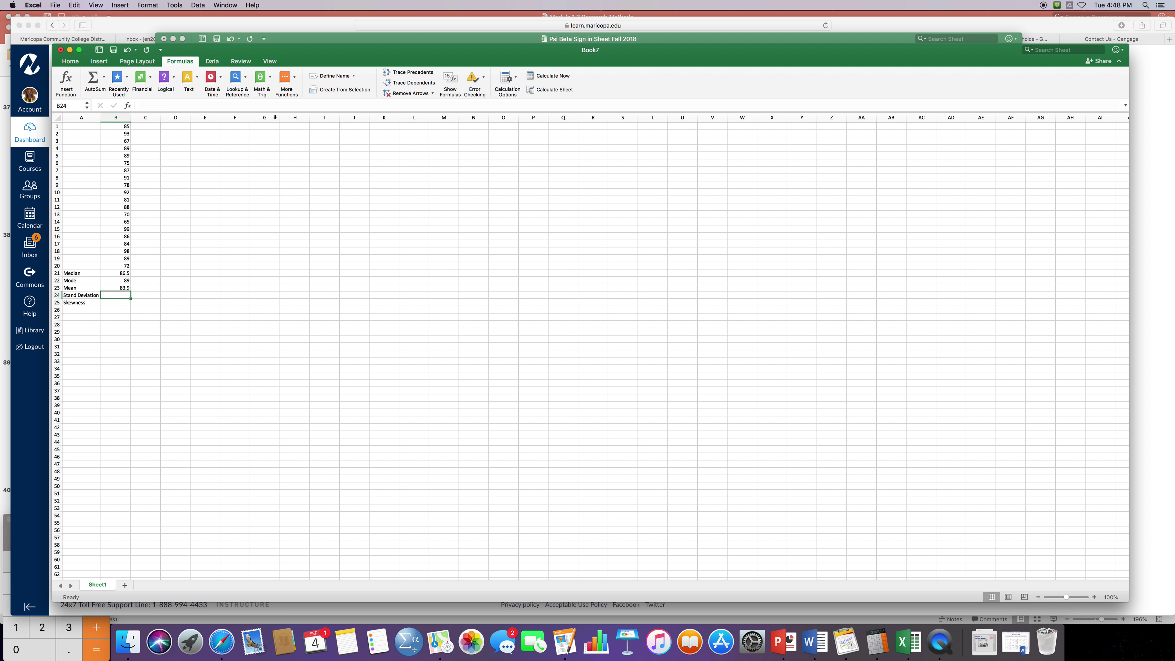
# Step: Enter =STDEV.S(B1:B20) in B24 beside Stand Deviation, returning 9.82960084
pyautogui.click(296, 79)
pyautogui.moveTo(299, 92)
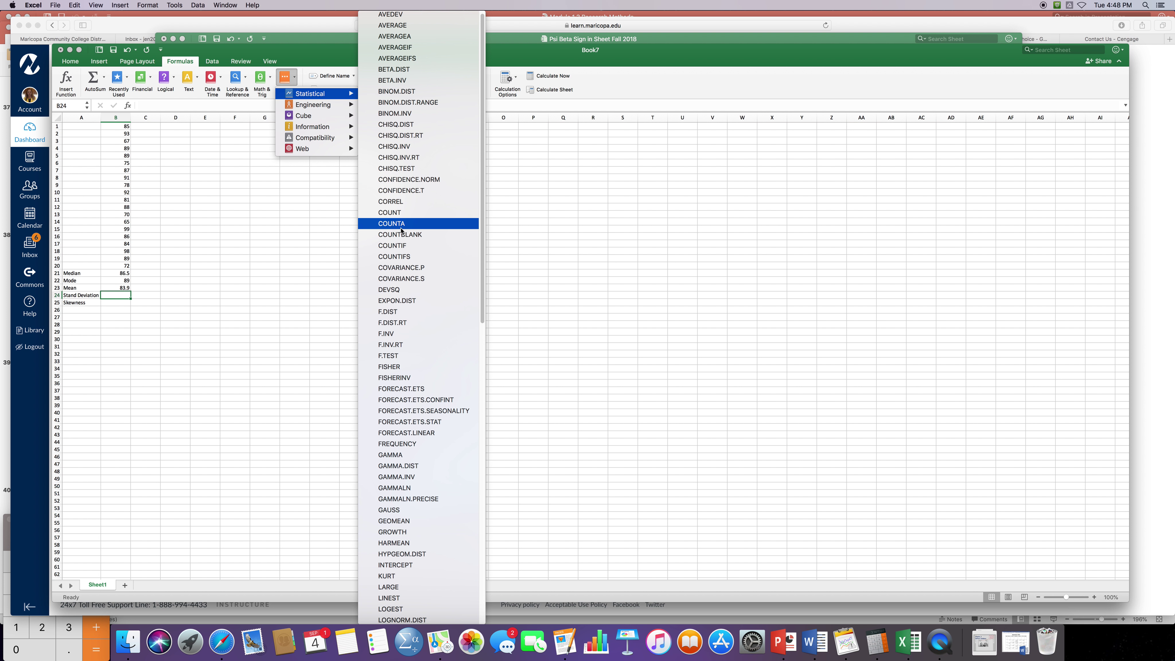
pyautogui.scroll(-10, 401, 230)
pyautogui.scroll(-10, 402, 230)
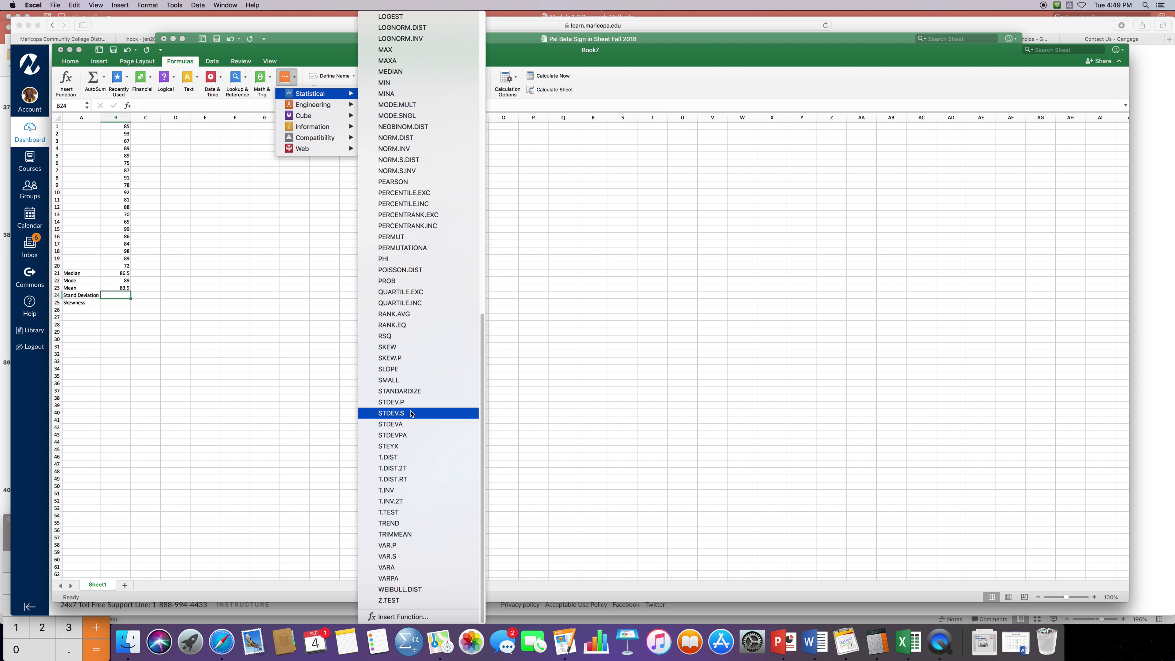
pyautogui.click(411, 413)
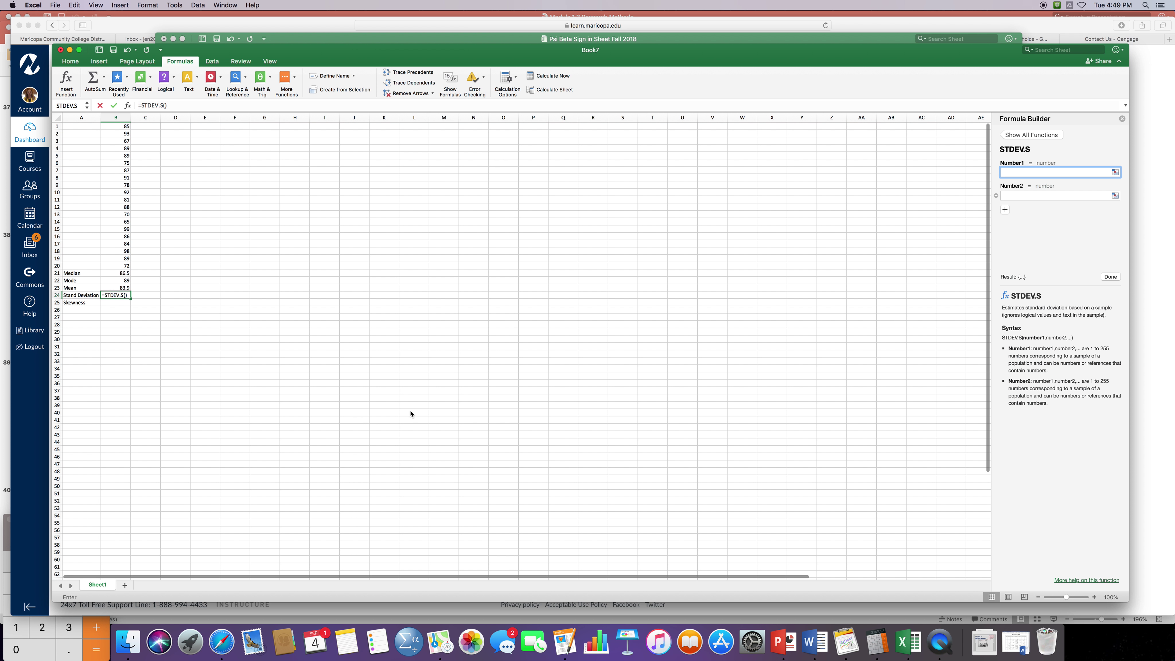
pyautogui.write('B1:B2')
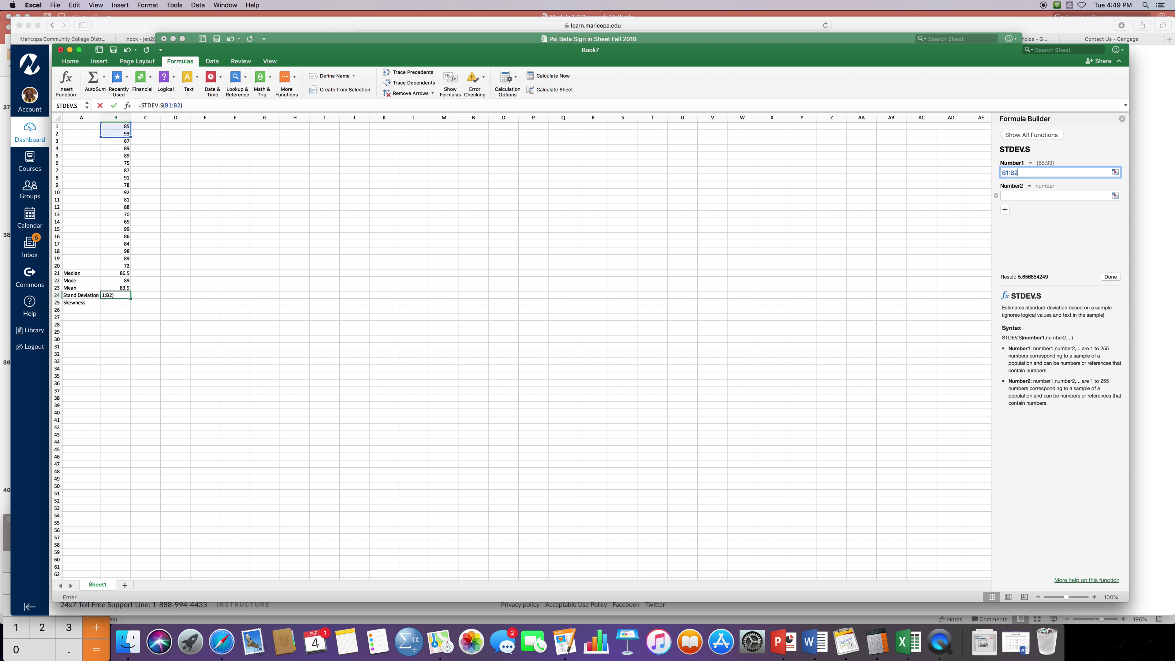
pyautogui.moveTo(116, 133); pyautogui.dragTo(115, 266)
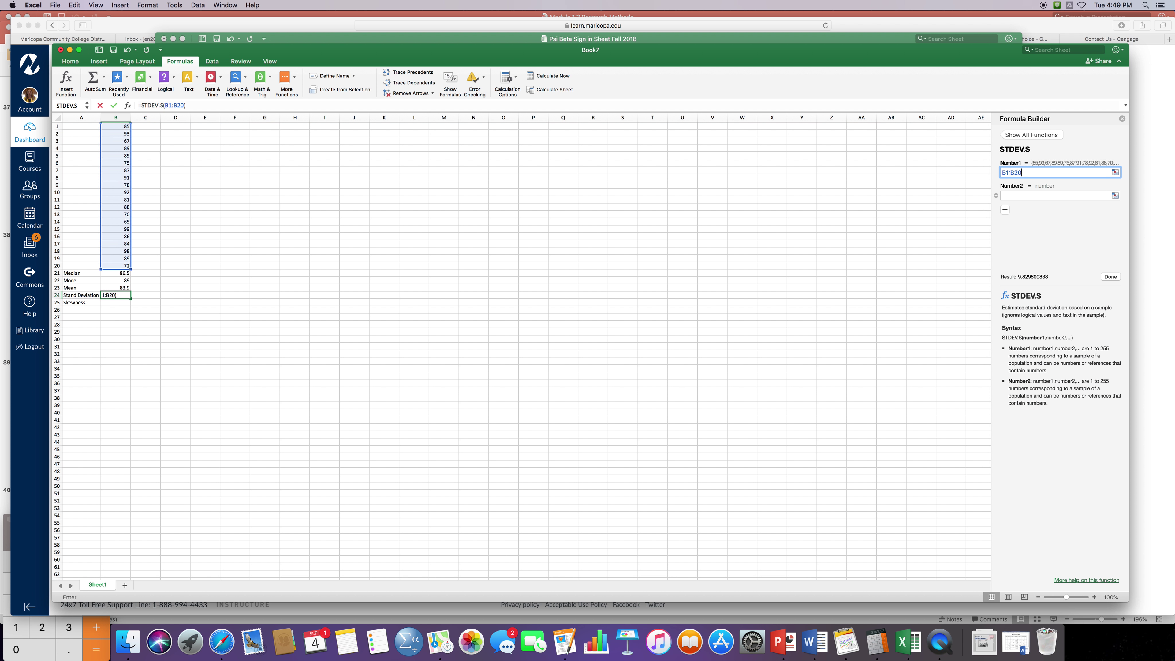
pyautogui.press('Return')
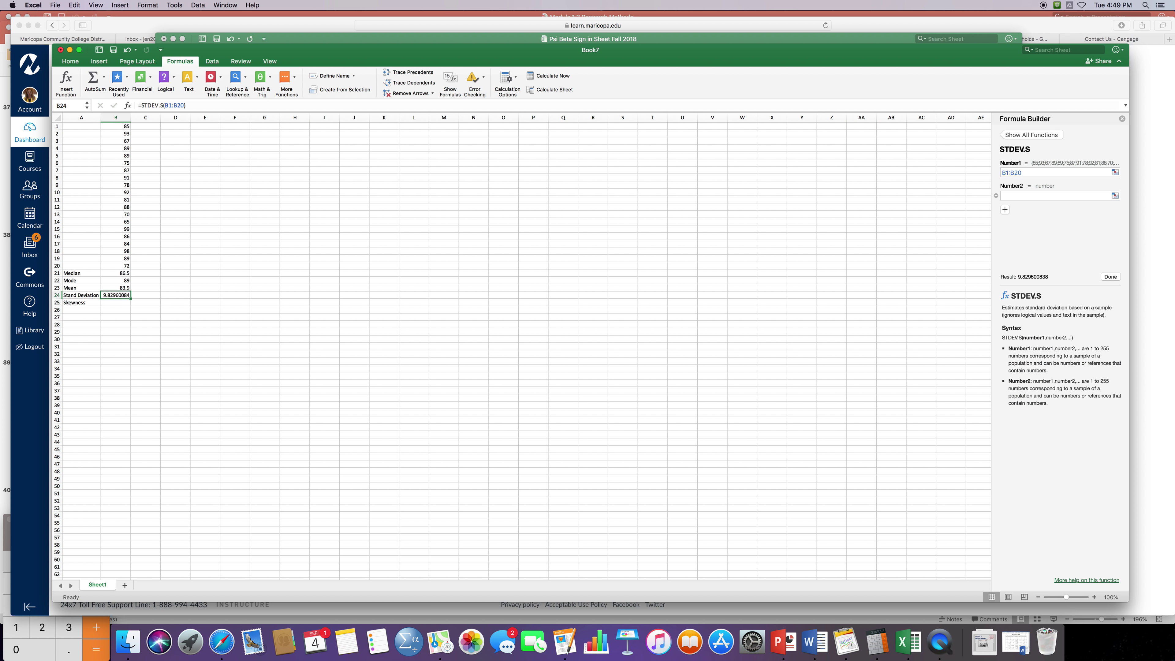
pyautogui.click(1123, 119)
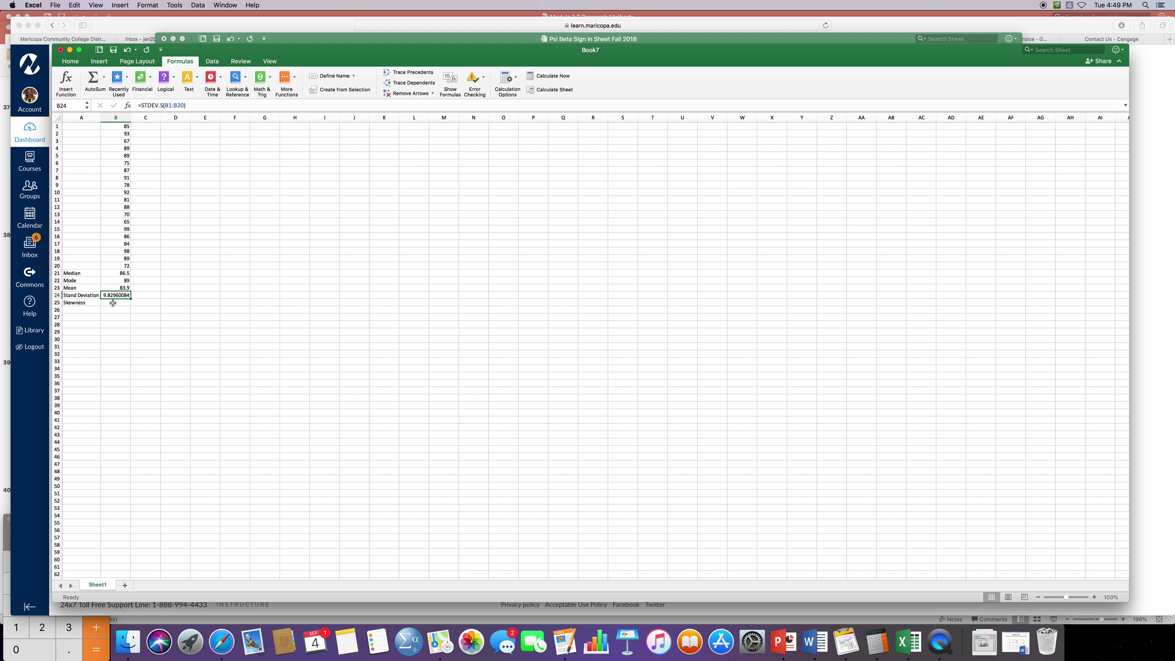
# Step: Enter =SKEW(B1:B20) in B25 beside the Skewness label, returning -0.522592
pyautogui.click(113, 302)
pyautogui.click(298, 83)
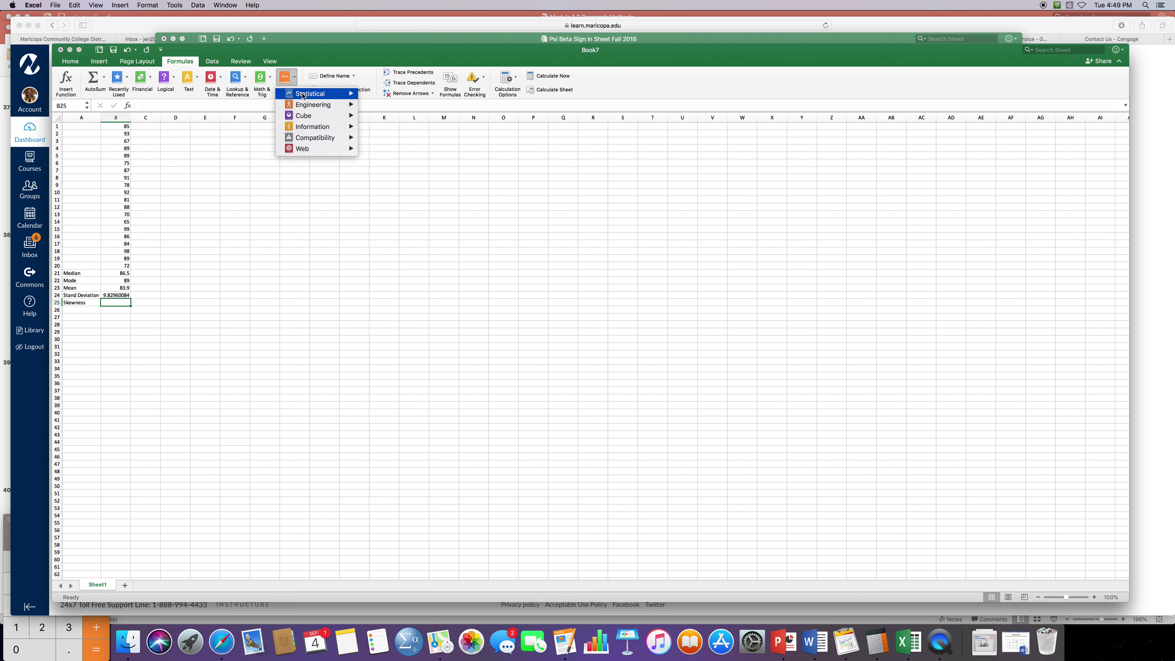
pyautogui.moveTo(303, 96)
pyautogui.scroll(-10, 371, 262)
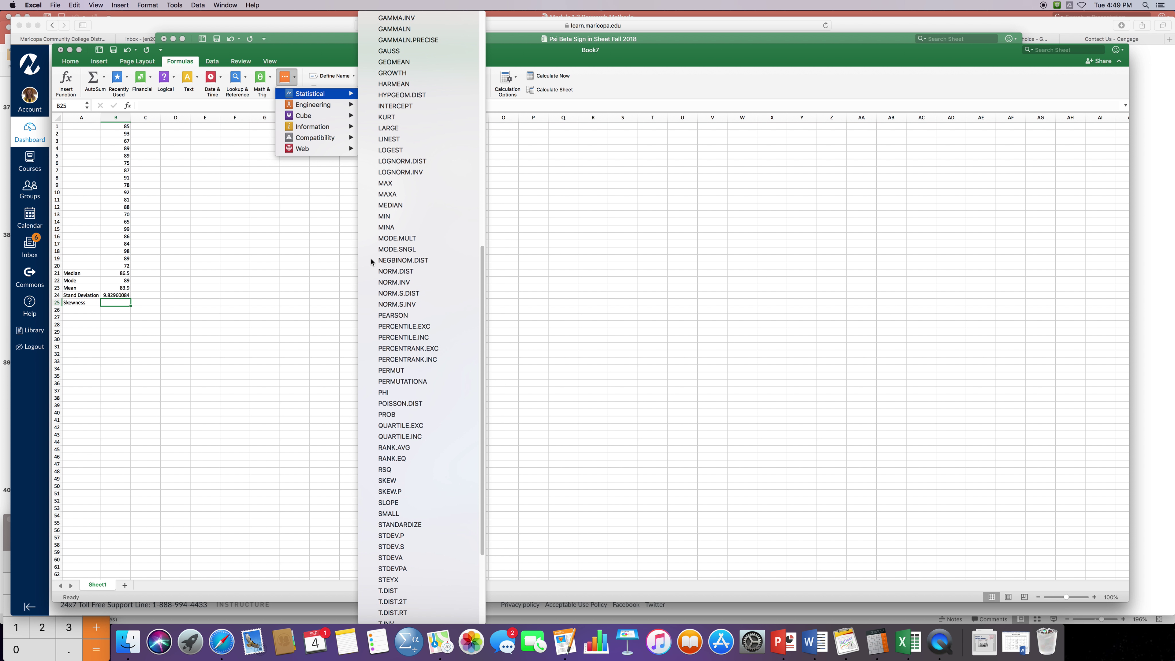
pyautogui.scroll(-3, 371, 262)
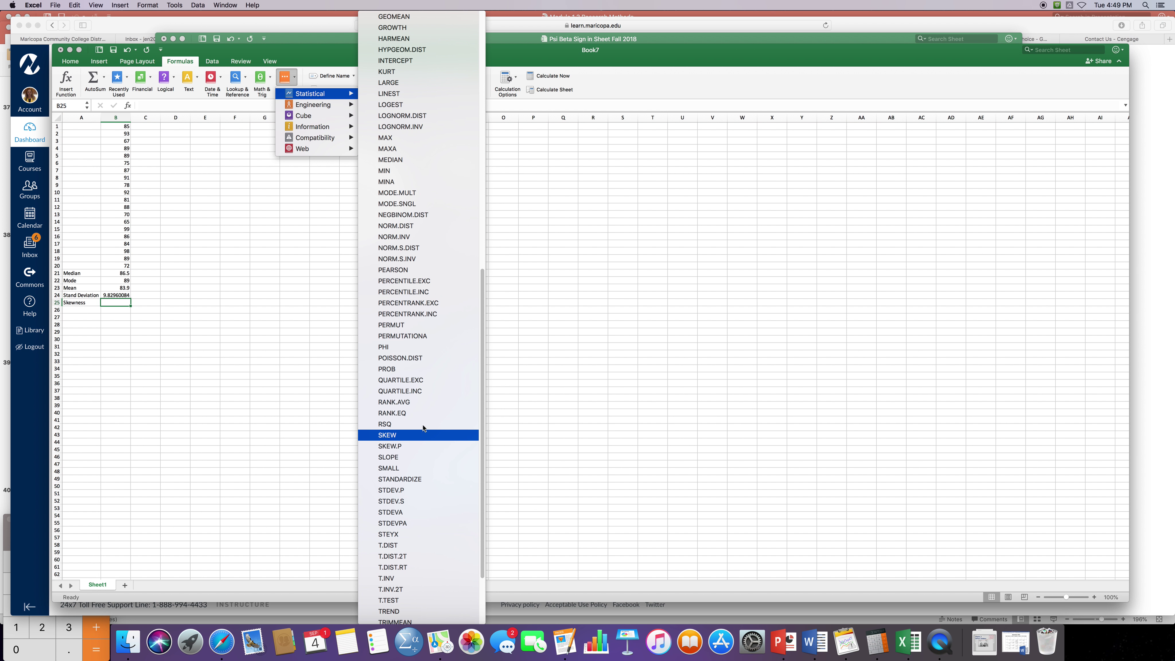
pyautogui.click(422, 435)
pyautogui.click(1044, 173)
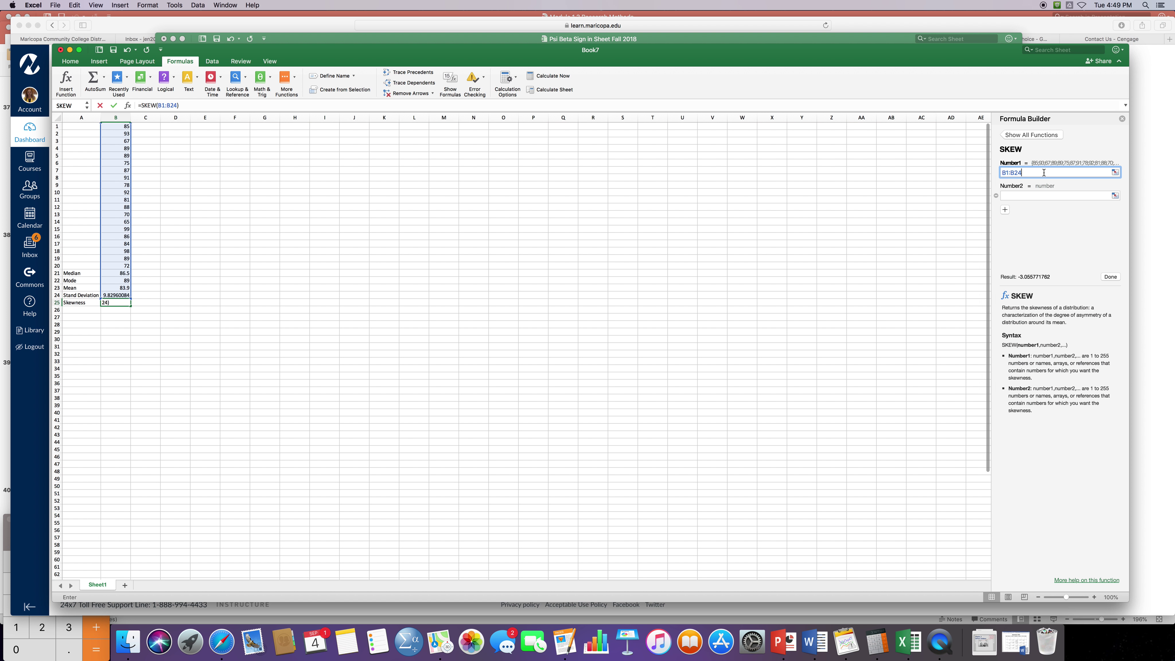
pyautogui.press('BackSpace')
pyautogui.press('Return')
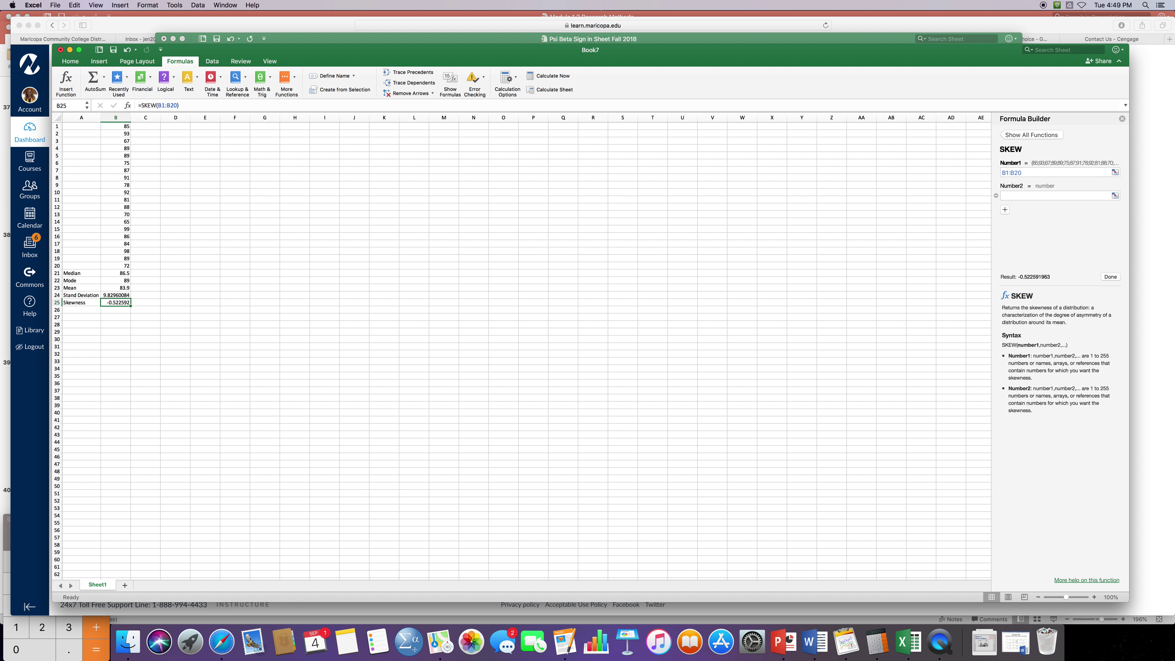
pyautogui.click(115, 310)
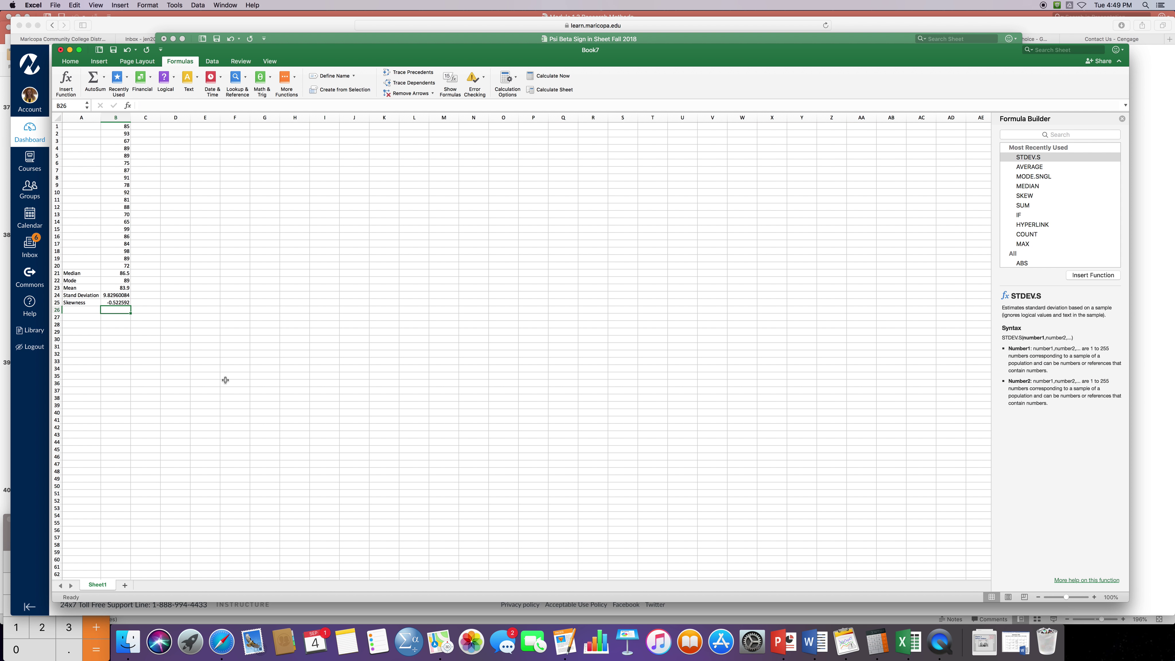